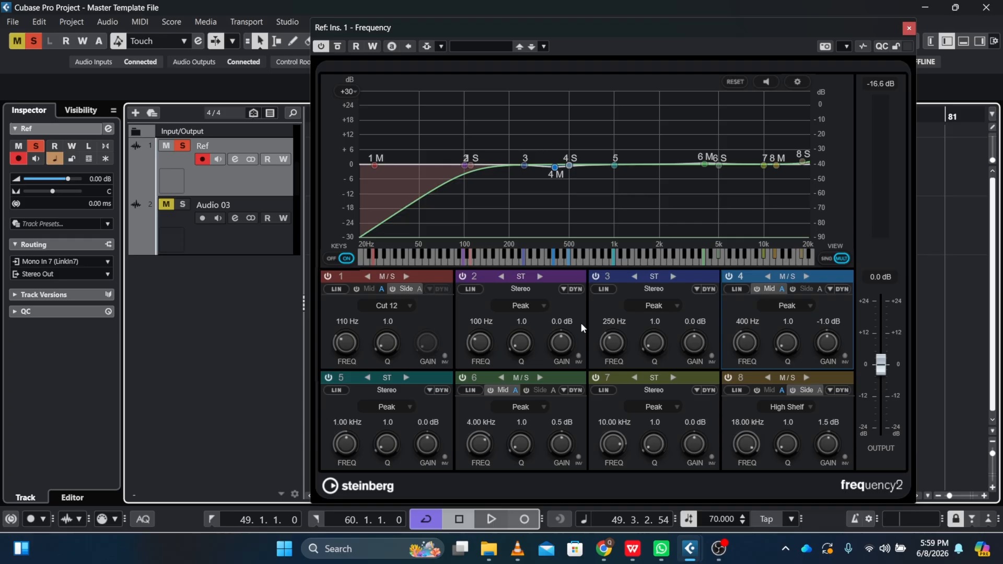
- Bypass the Frequency EQ on the Ref track and audition the looped section of the mix
{"action": "left_click", "coordinate": [336, 47]}
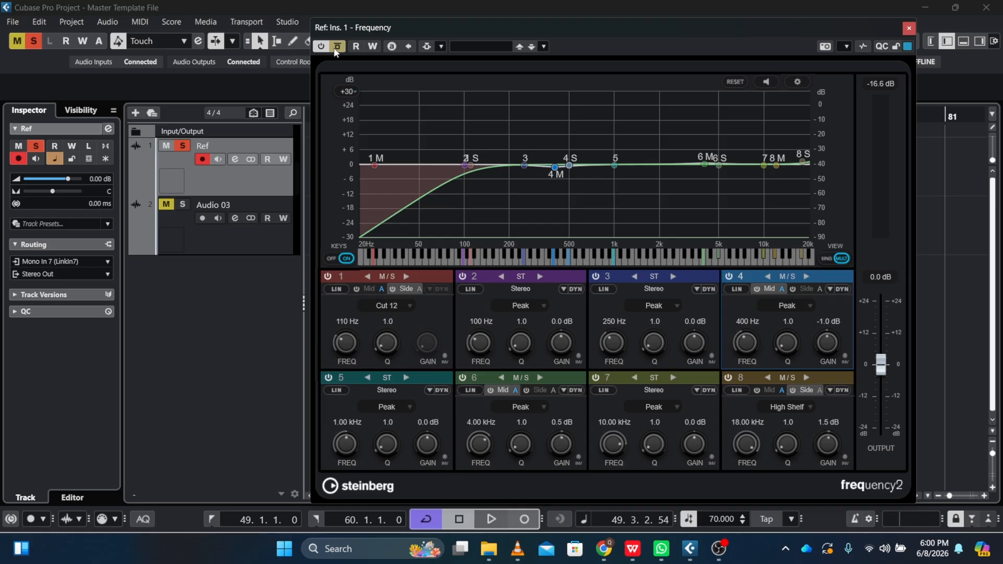
{"action": "key", "text": "space"}
{"action": "key", "text": "space"}
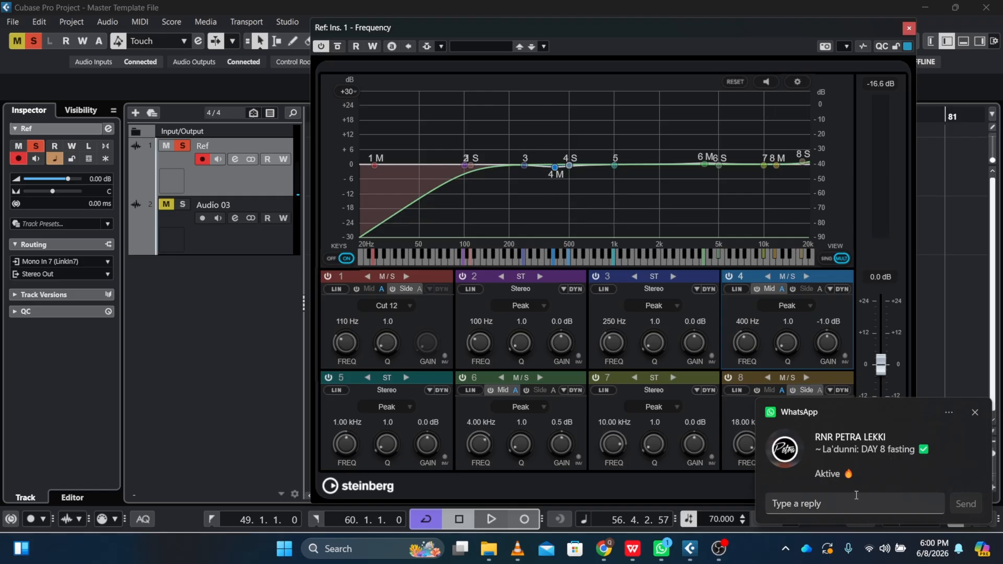
- Turn on airplane mode in the Windows quick settings and return to the Frequency EQ window
{"action": "left_click", "coordinate": [869, 549]}
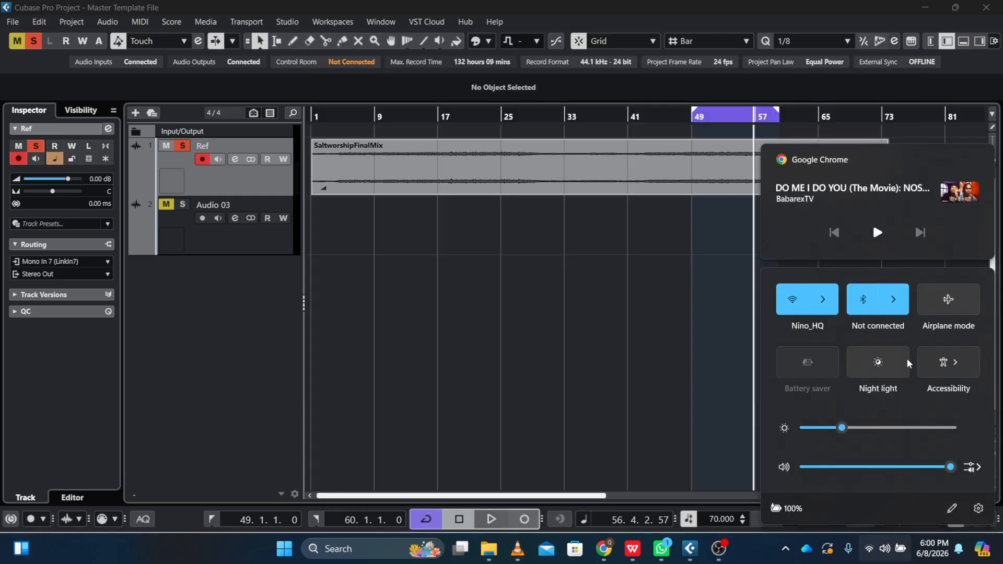
{"action": "left_click", "coordinate": [948, 299]}
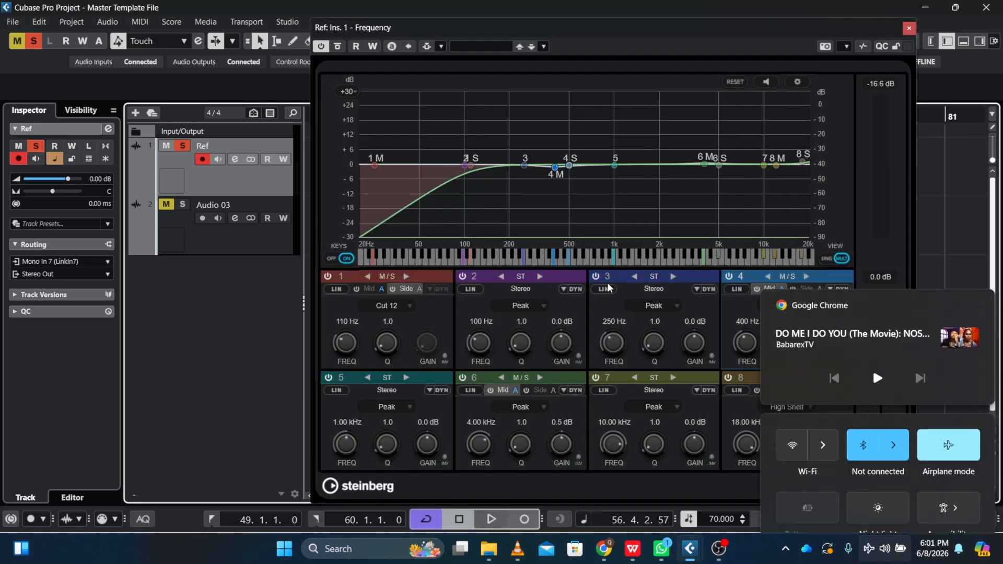
{"action": "left_click", "coordinate": [607, 287]}
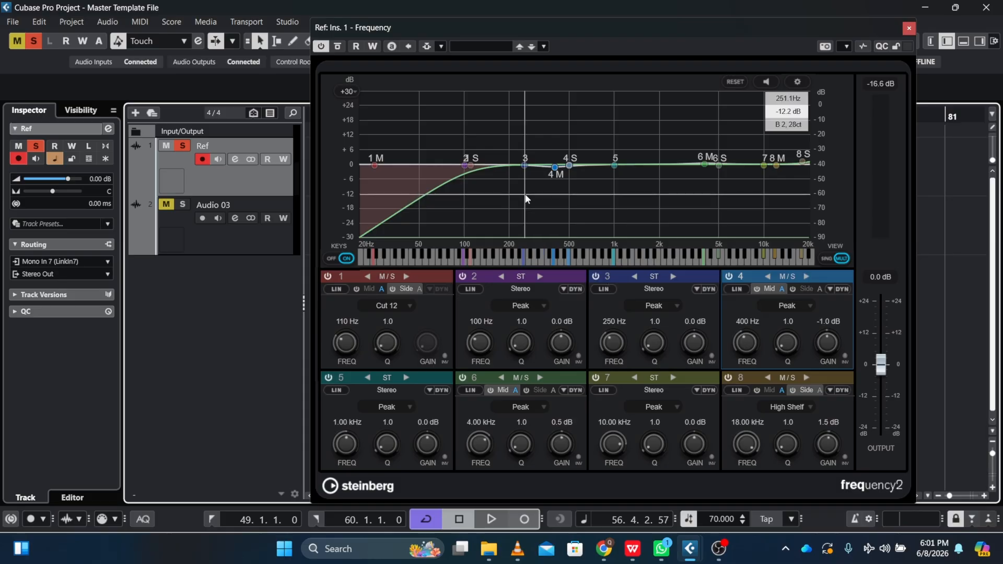
- Compare the looped section with the whole EQ bypassed and active during playback
{"action": "left_click", "coordinate": [338, 47]}
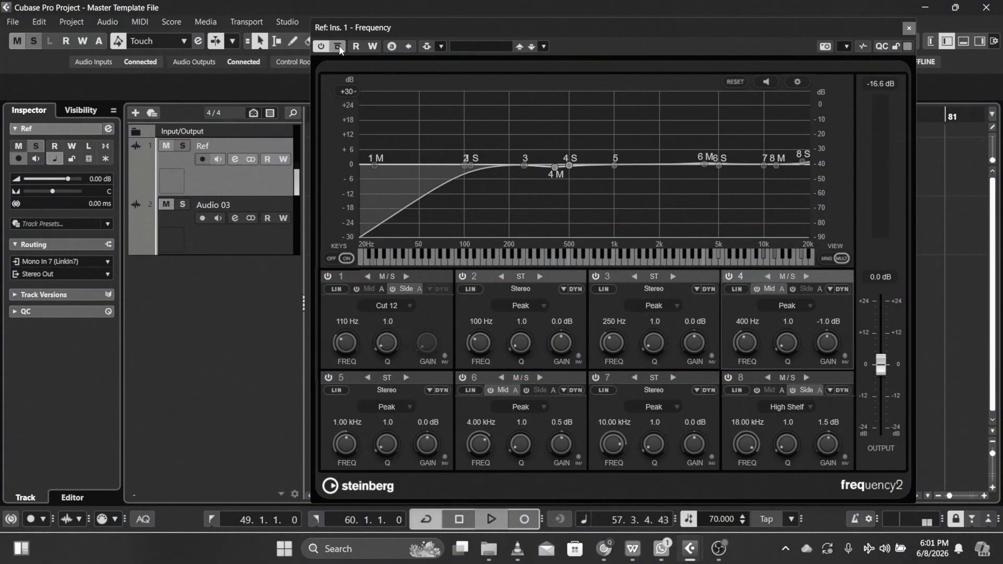
{"action": "left_click", "coordinate": [340, 48]}
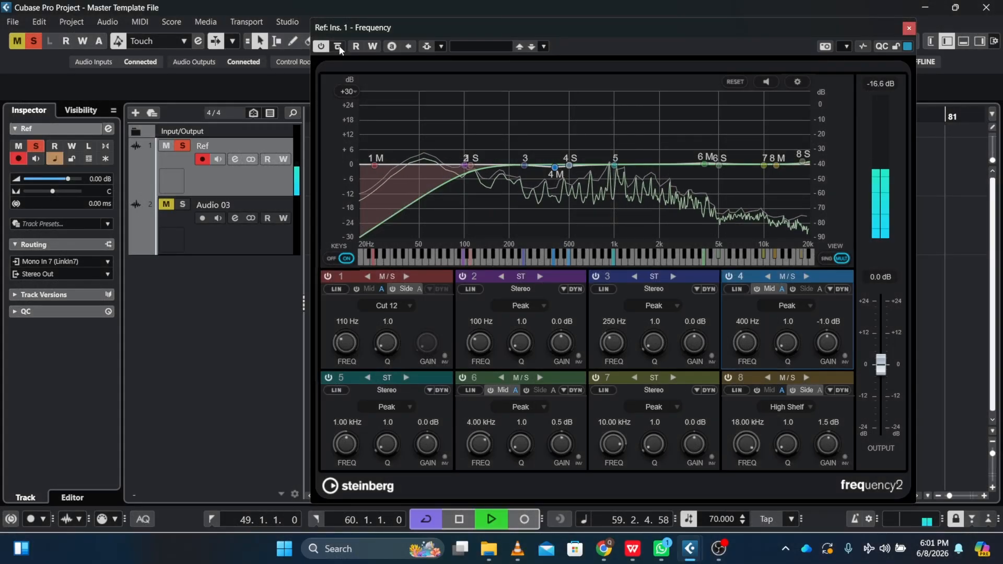
{"action": "key", "text": "space"}
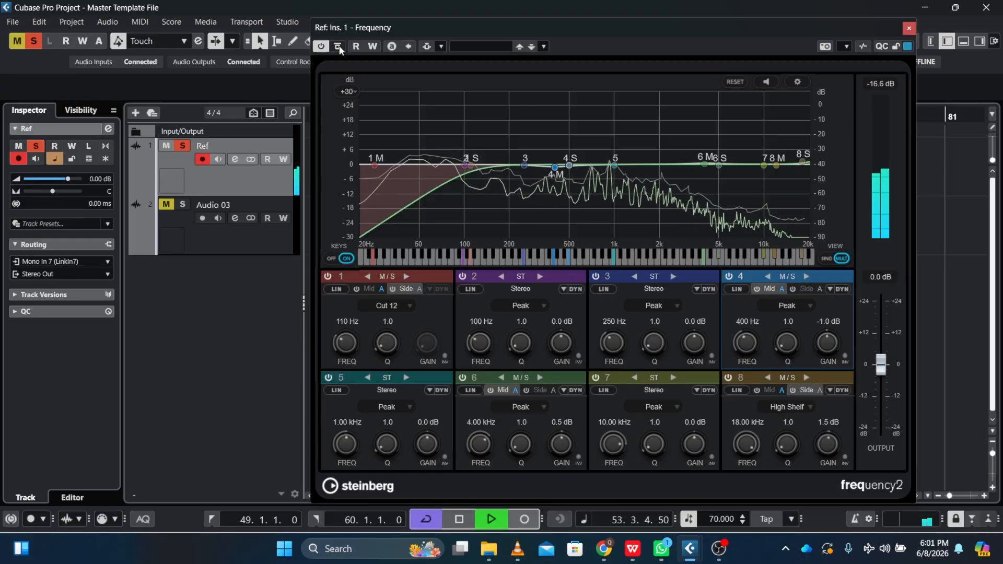
{"action": "key", "text": "space"}
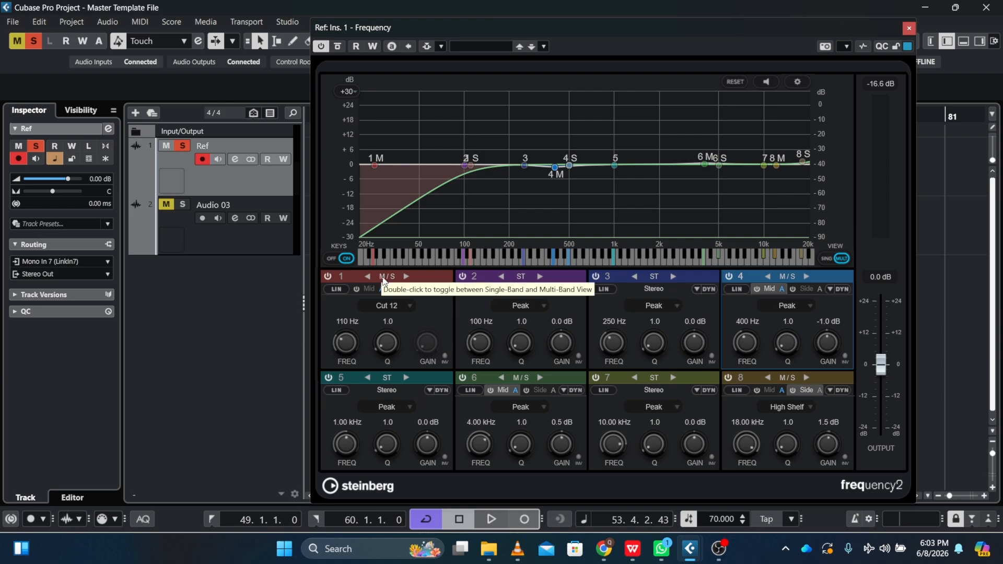
- Switch EQ band 1 to stereo processing, return it to mid/side, and bring up its Side channel settings
{"action": "left_click", "coordinate": [383, 280]}
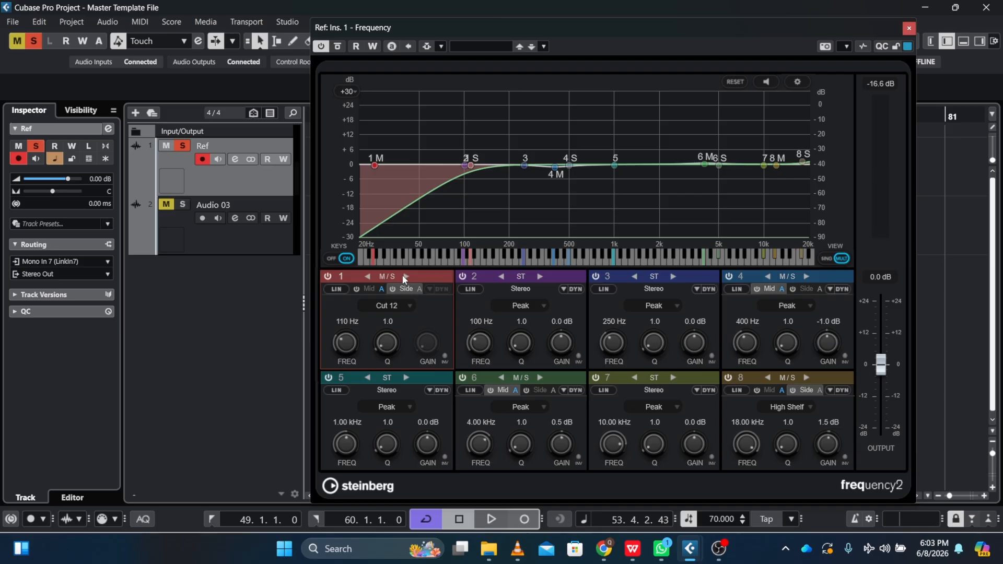
{"action": "left_click", "coordinate": [369, 279]}
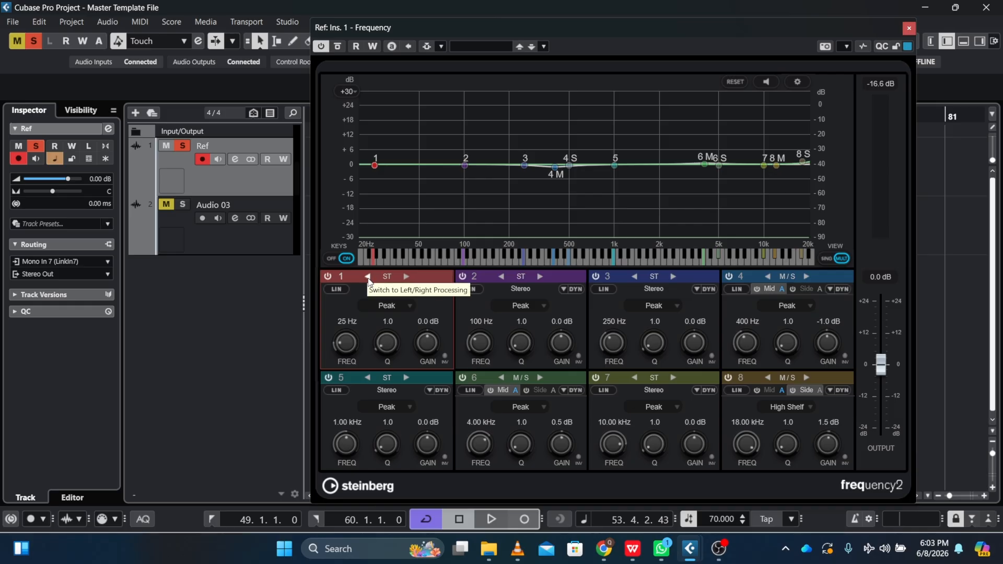
{"action": "left_click", "coordinate": [406, 276]}
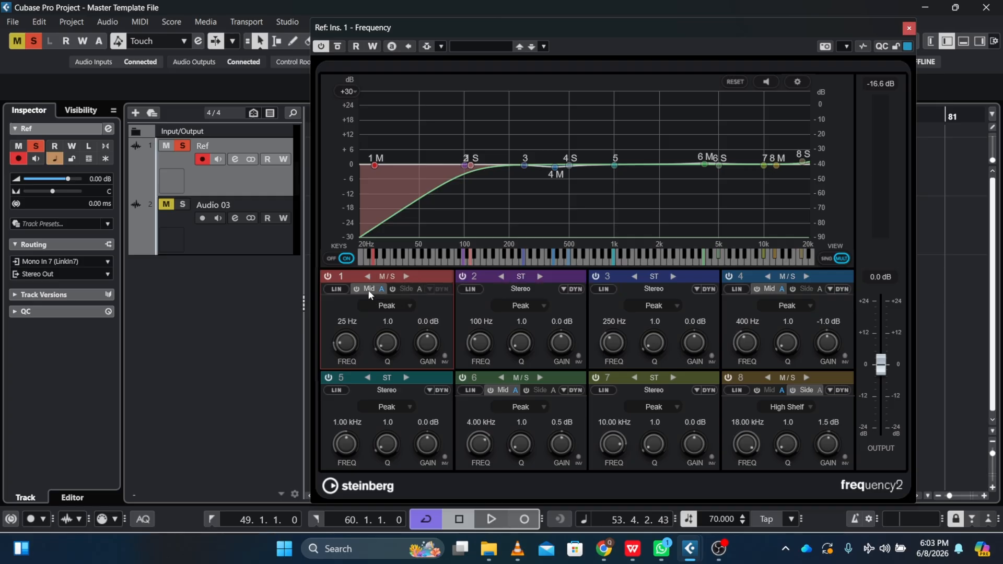
{"action": "left_click", "coordinate": [406, 290]}
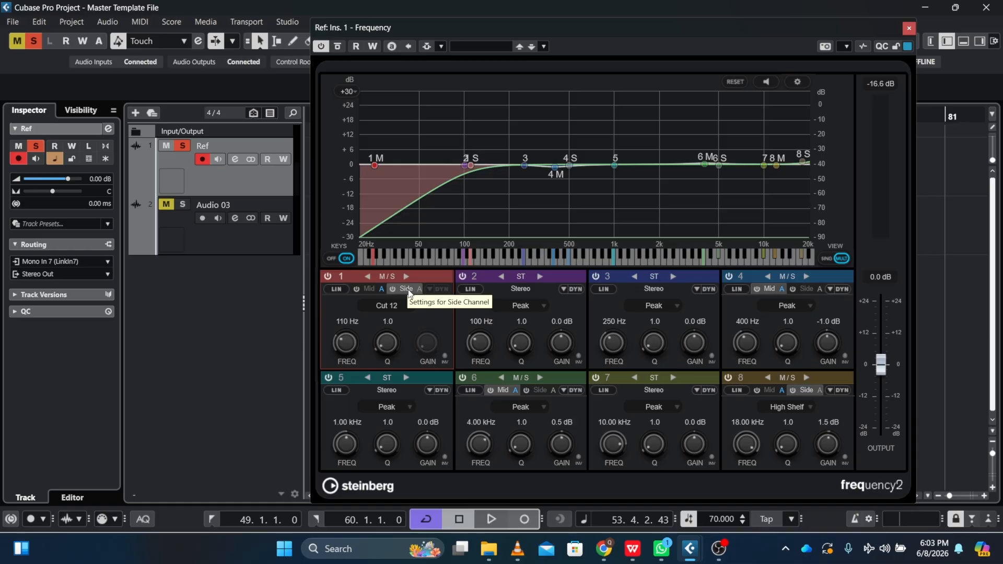
- Deactivate EQ bands 4, 5, 6 and 8
{"action": "left_click", "coordinate": [729, 277]}
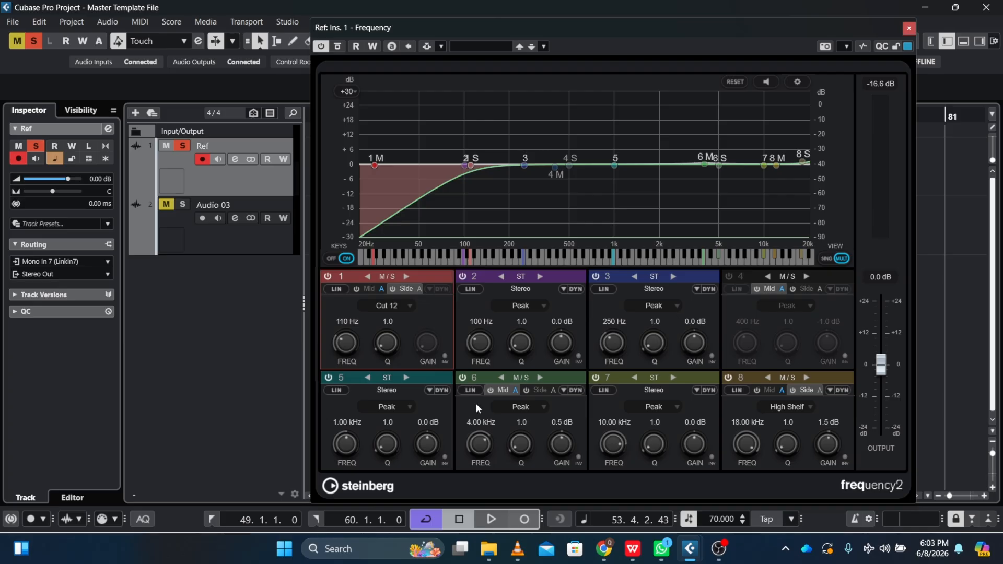
{"action": "left_click", "coordinate": [328, 377]}
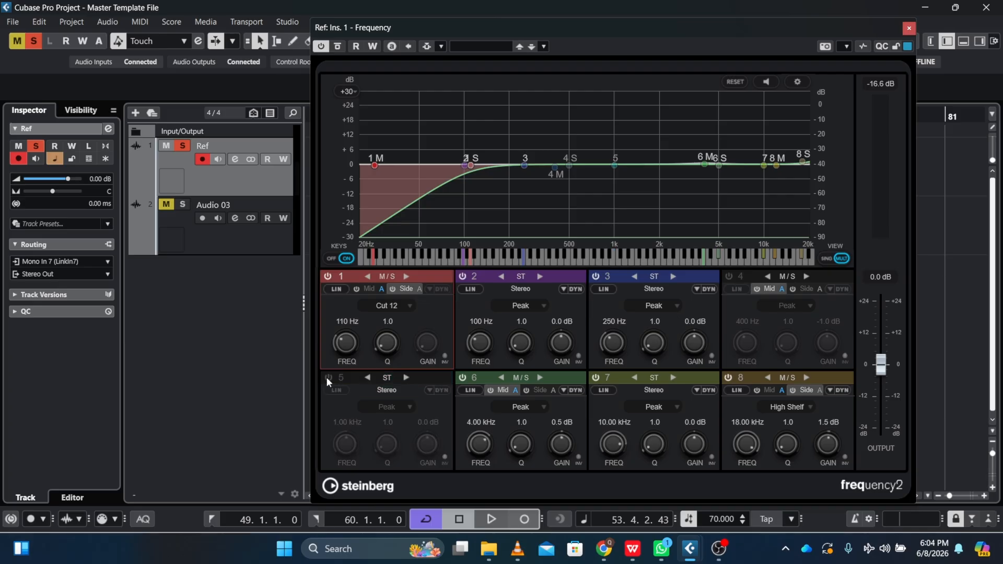
{"action": "left_click", "coordinate": [463, 378]}
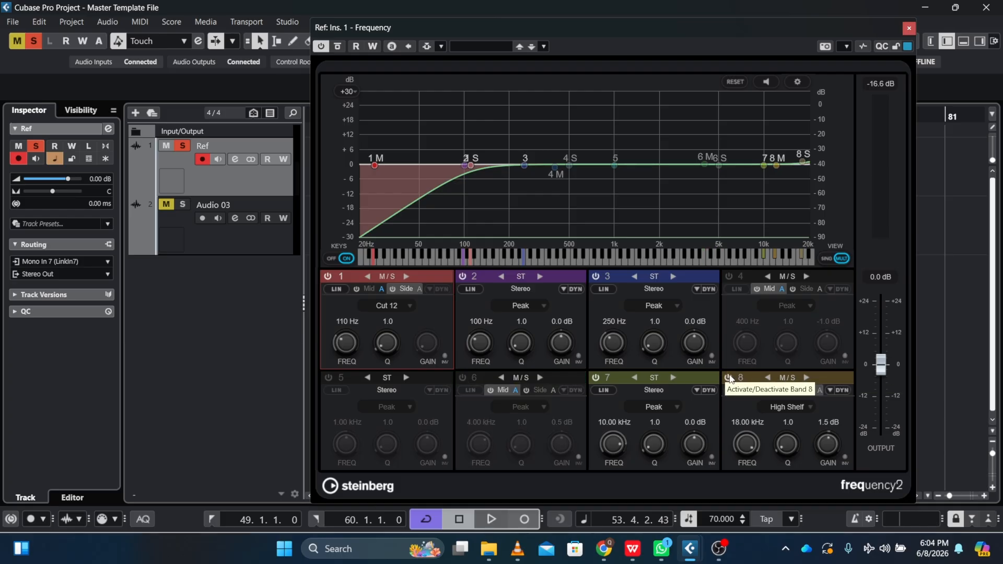
{"action": "left_click", "coordinate": [729, 377]}
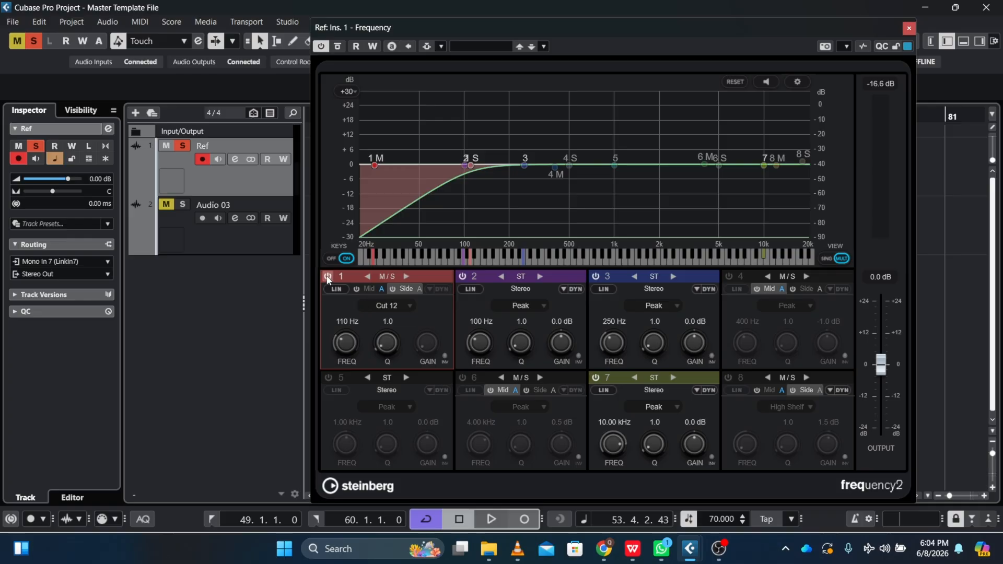
- Audition the loop with band 1 deactivated, and reactivate the band
{"action": "left_click", "coordinate": [328, 277]}
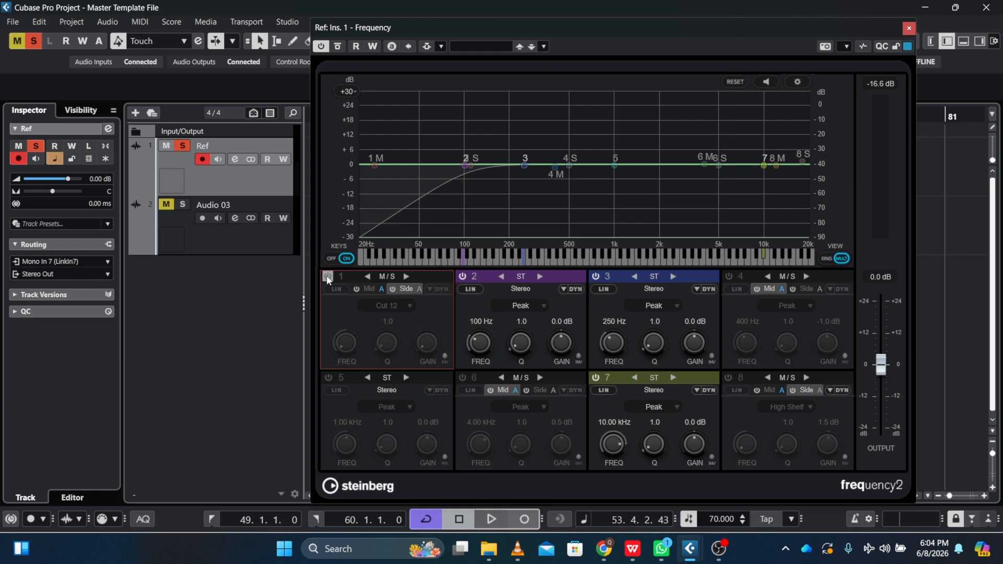
{"action": "key", "text": "space"}
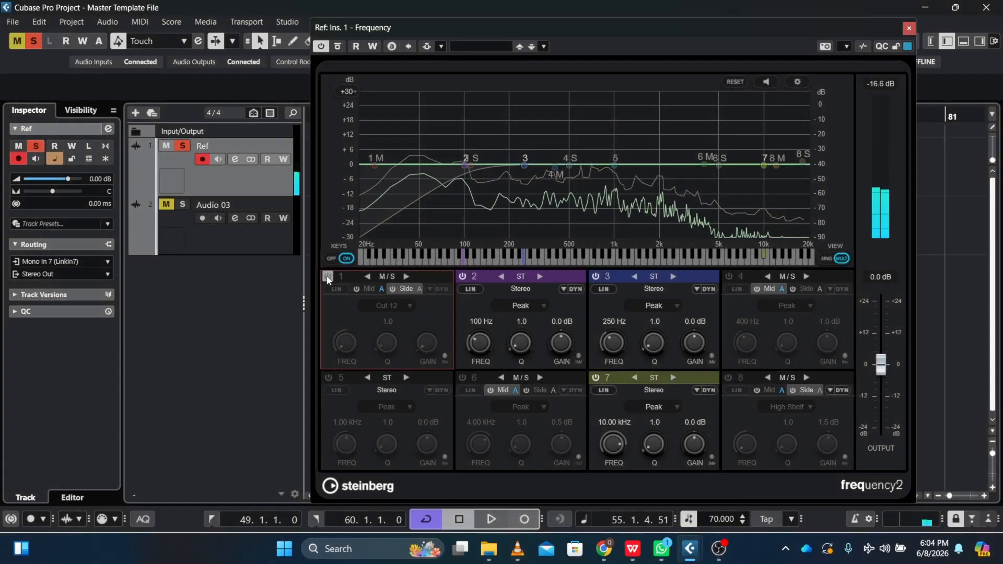
{"action": "left_click", "coordinate": [327, 277]}
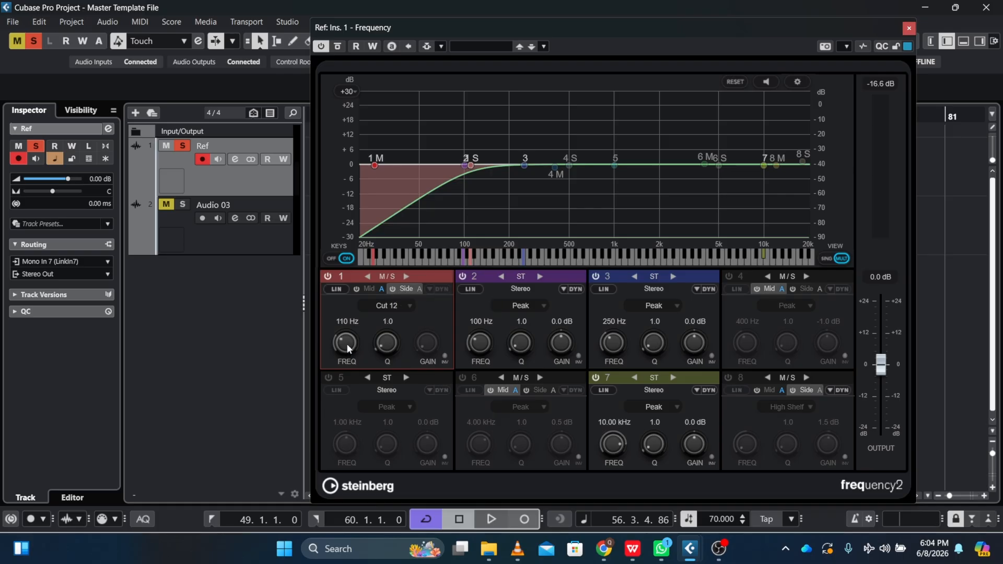
- Lower the cut frequency of band 1's Side channel to 40 Hz and play the loop
{"action": "scroll", "coordinate": [347, 343], "scroll_direction": "down", "scroll_amount": 10}
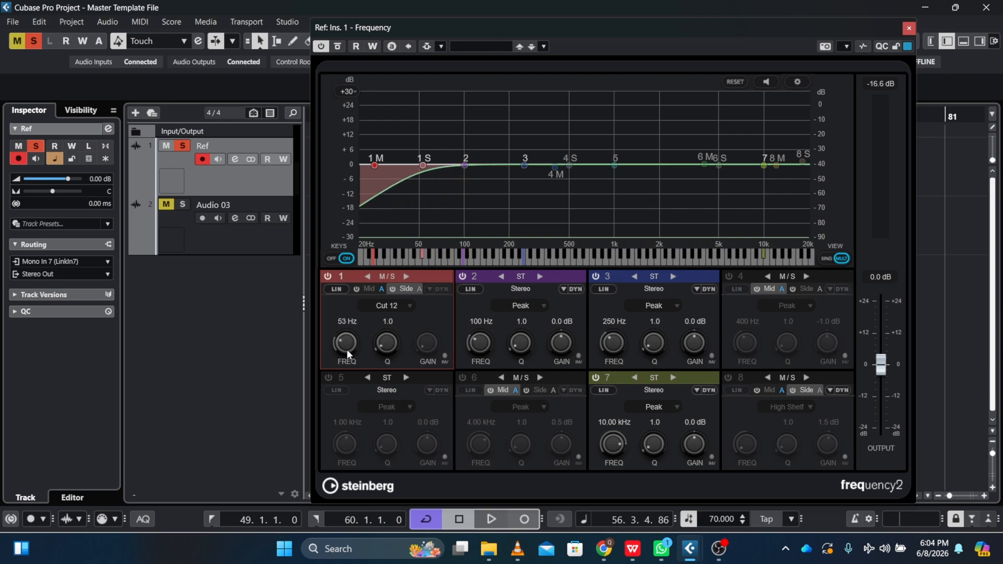
{"action": "left_click_drag", "start_coordinate": [347, 351], "coordinate": [347, 354]}
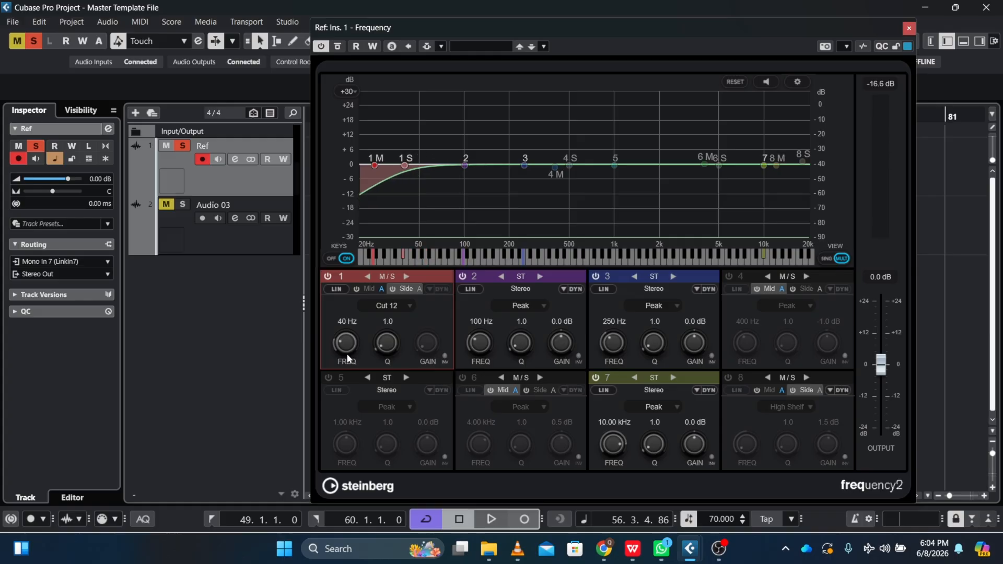
{"action": "key", "text": "space"}
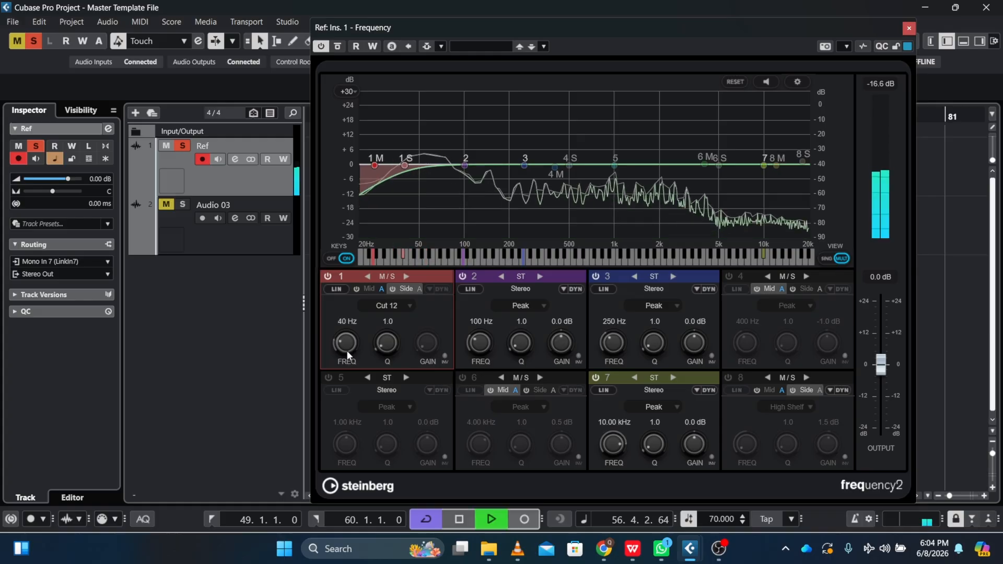
- Raise the cut frequency of band 1's Side channel to 103 Hz during playback and compare the sound with the band off and on
{"action": "left_click_drag", "start_coordinate": [345, 347], "coordinate": [346, 342]}
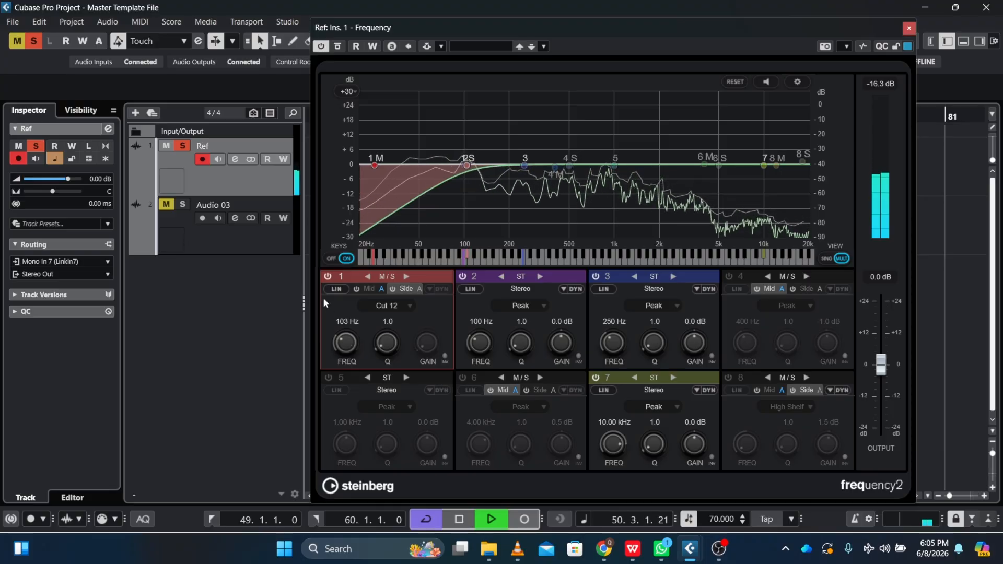
{"action": "left_click", "coordinate": [327, 277]}
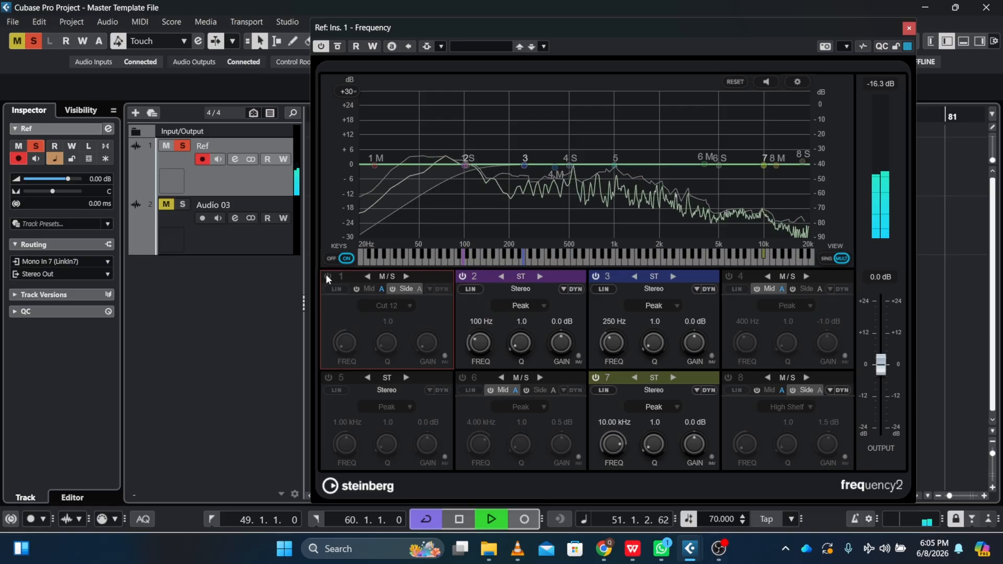
{"action": "left_click", "coordinate": [327, 276]}
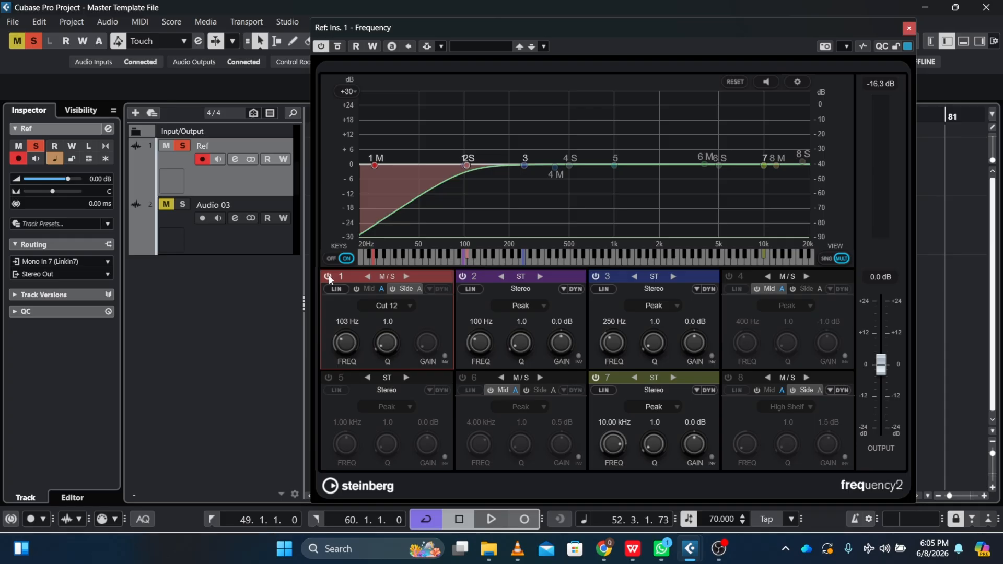
- Reactivate the band 8 high shelf and view the filter type options of band 1 without changing the type
{"action": "left_click", "coordinate": [727, 378]}
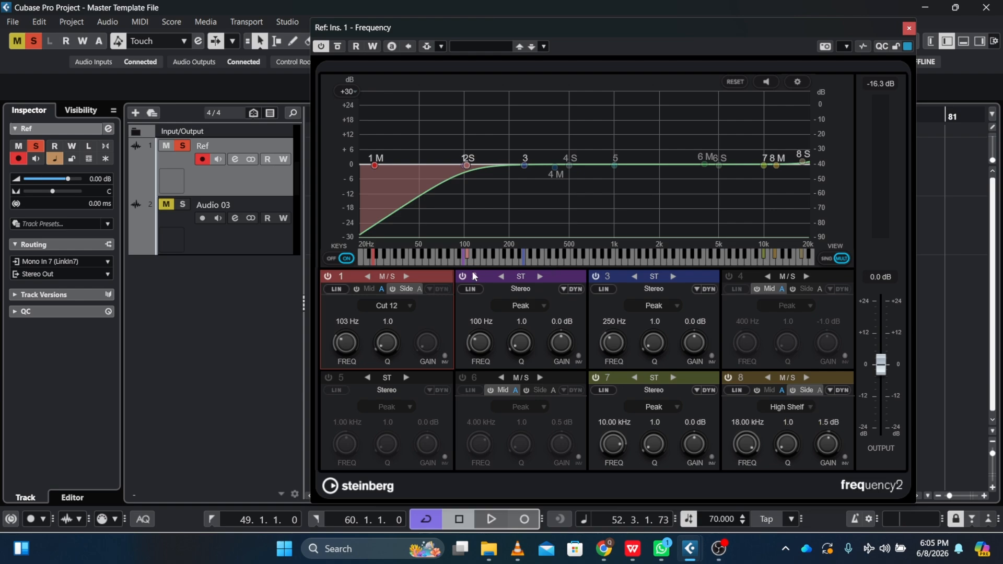
{"action": "left_click", "coordinate": [389, 306]}
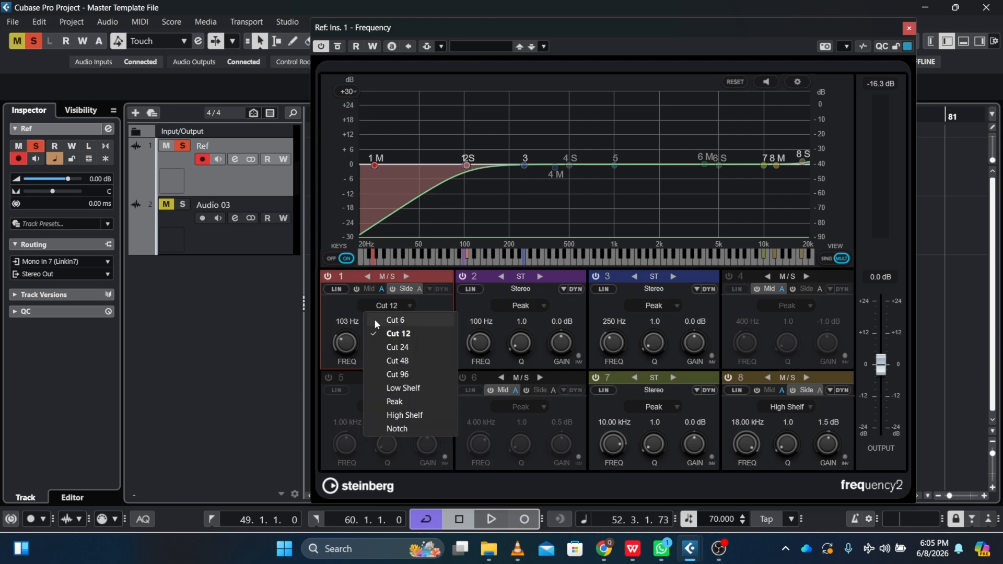
{"action": "left_click", "coordinate": [343, 314]}
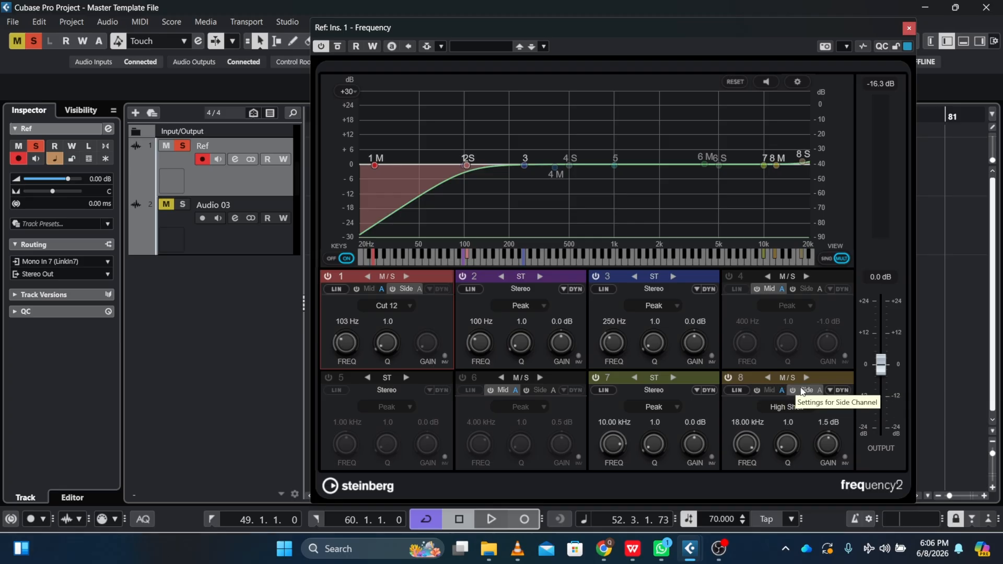
- Play the loop and compare the sound with the band 8 Side high shelf switched off and on
{"action": "key", "text": "space"}
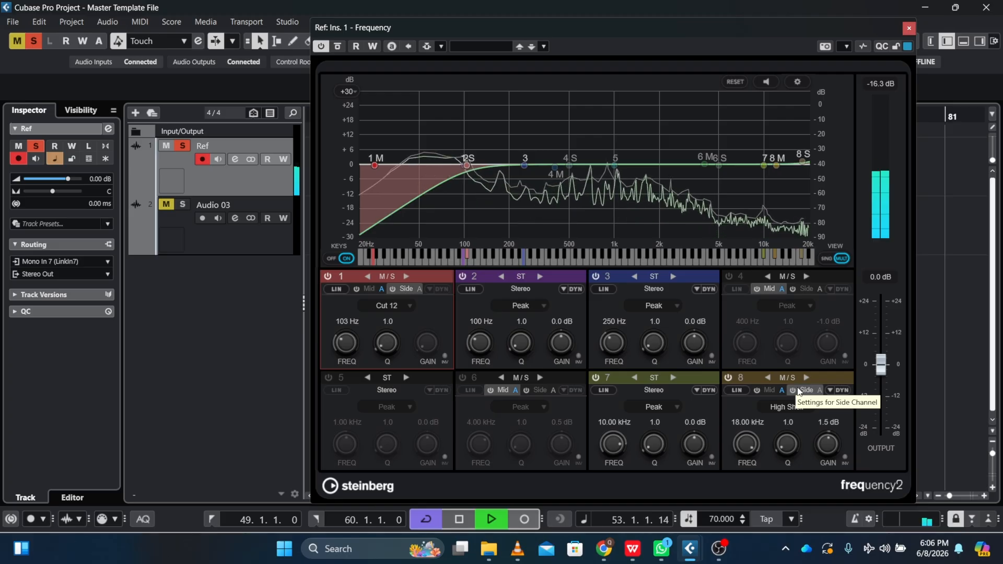
{"action": "left_click", "coordinate": [728, 377]}
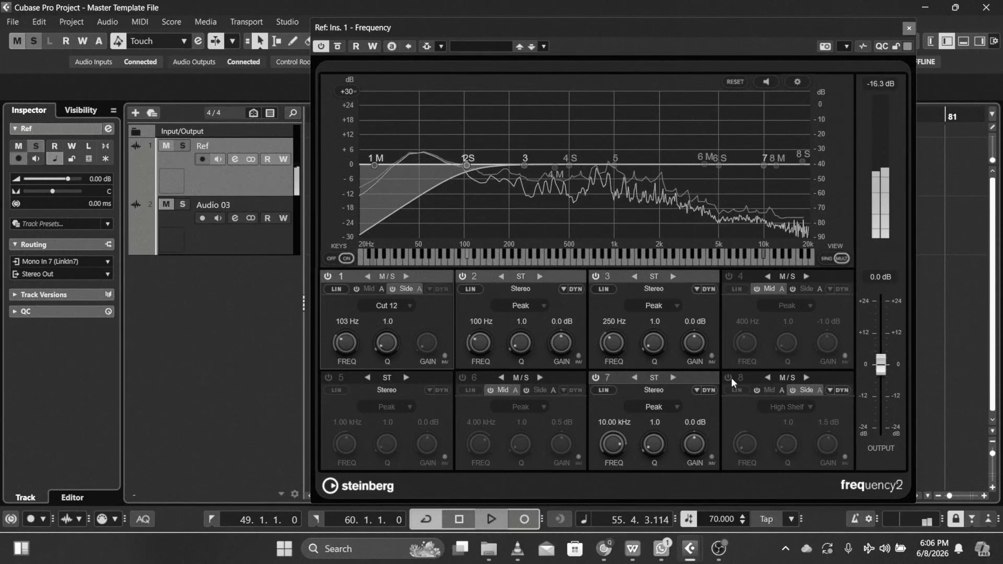
{"action": "left_click", "coordinate": [731, 378]}
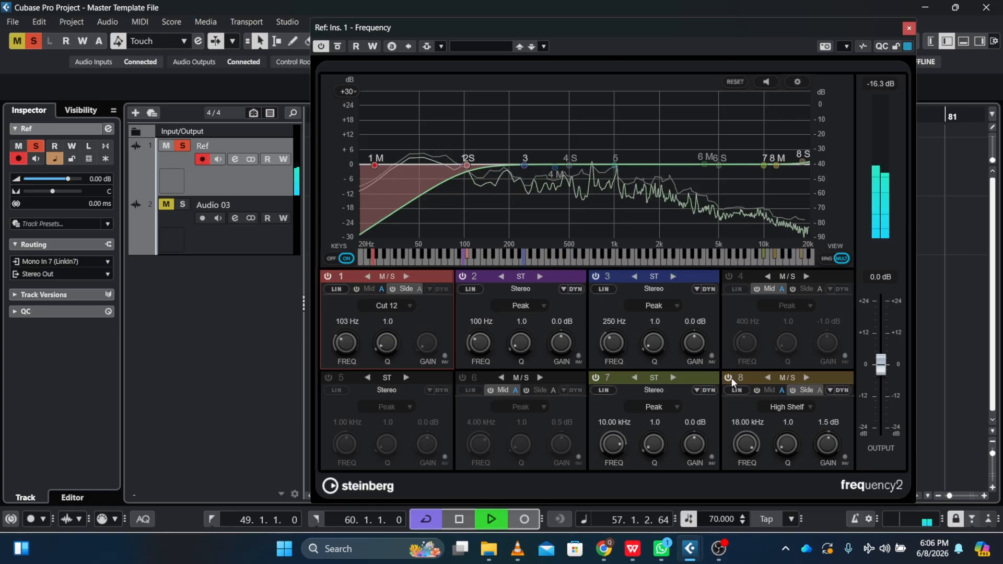
{"action": "left_click", "coordinate": [731, 377]}
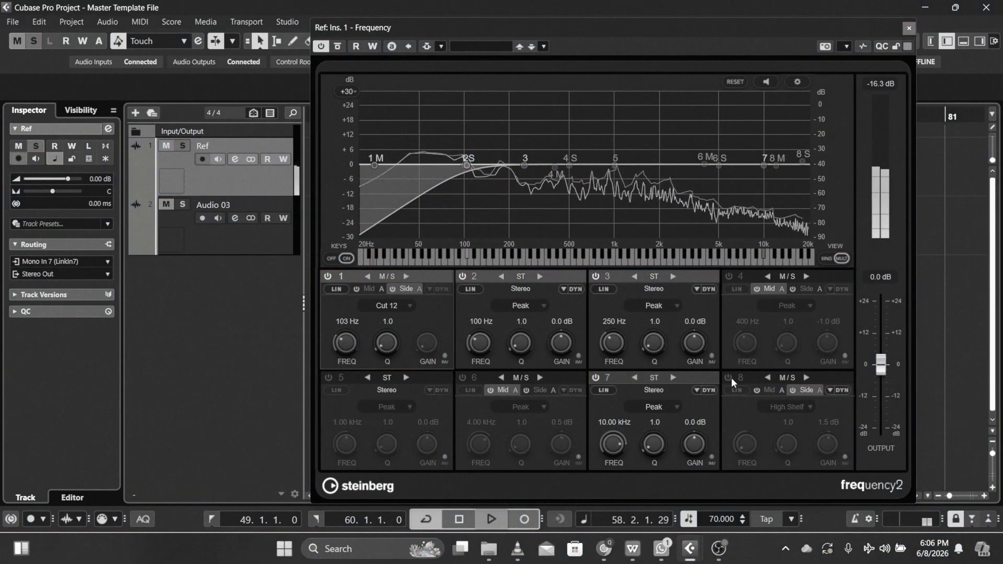
{"action": "left_click", "coordinate": [732, 378]}
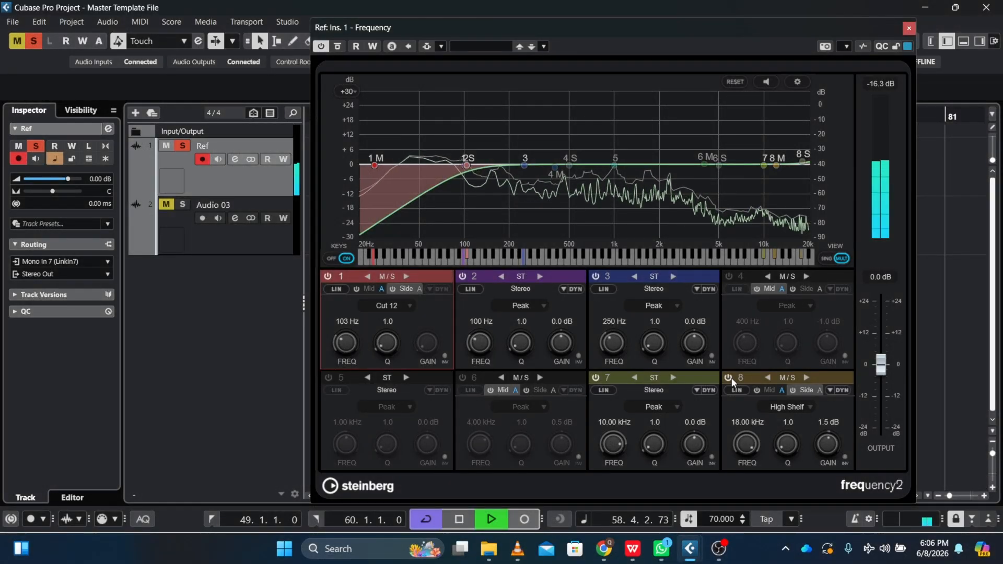
{"action": "key", "text": "space"}
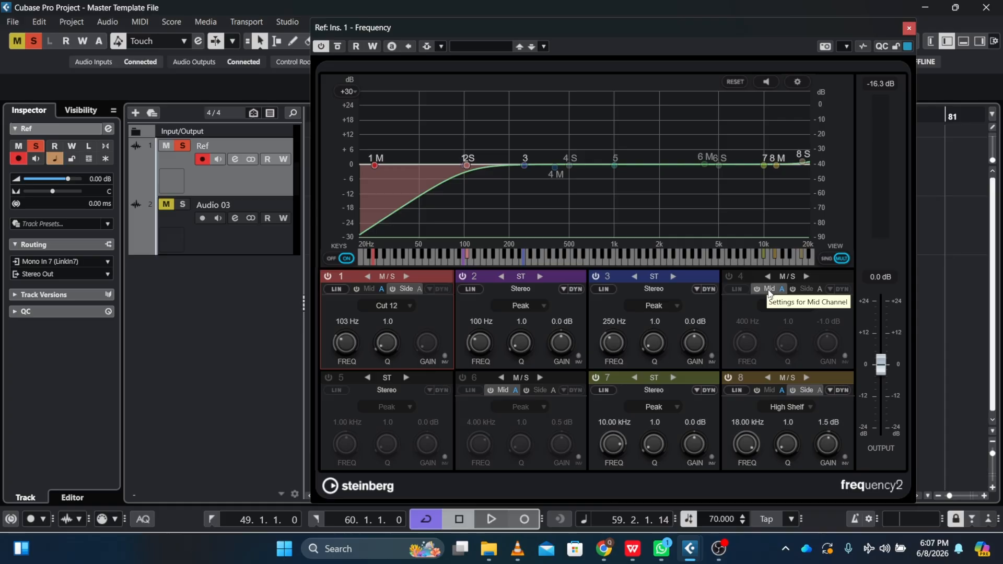
- Activate the band 4 Mid channel peak at 400 Hz and compare the sound with the band off and on during playback
{"action": "left_click", "coordinate": [729, 276]}
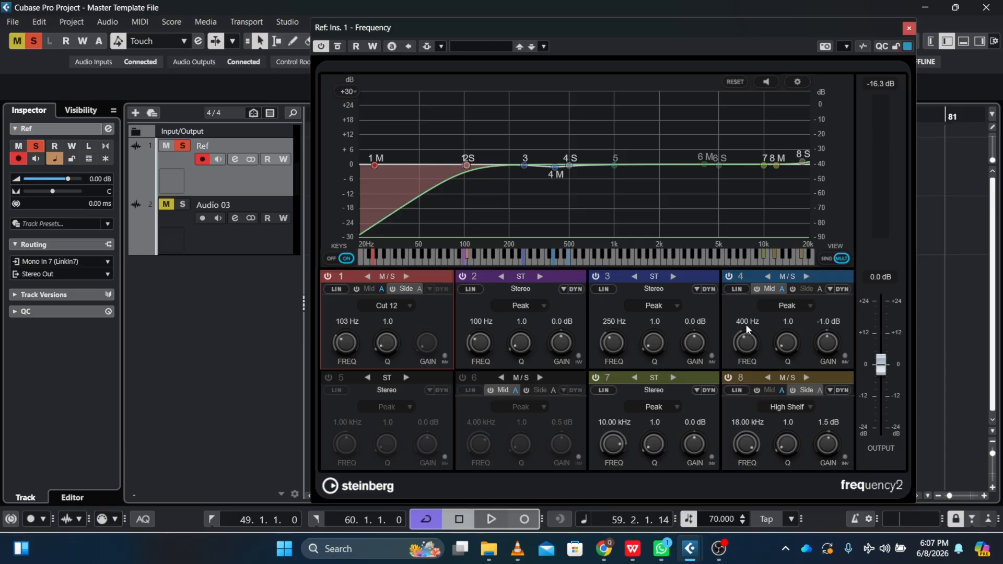
{"action": "key", "text": "space"}
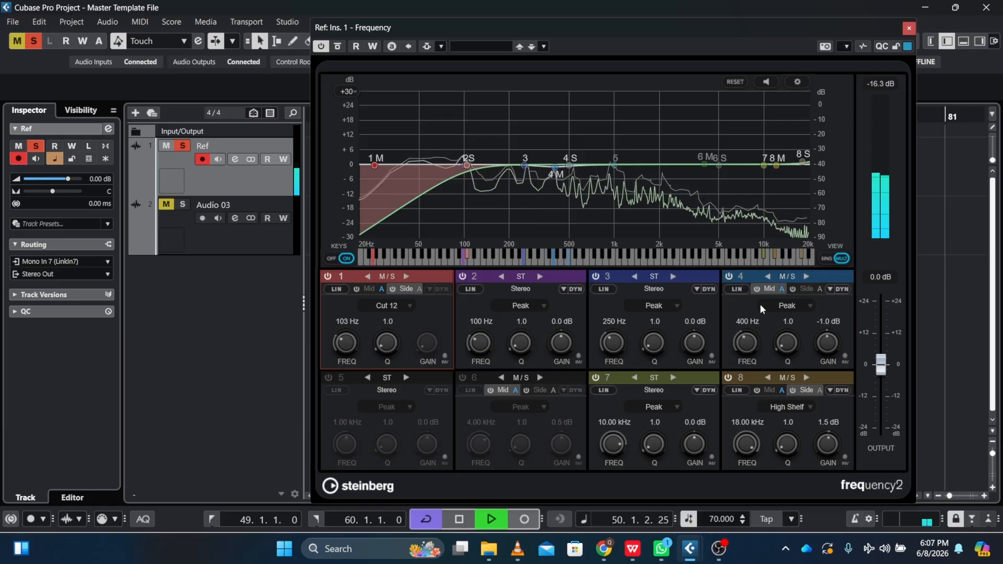
{"action": "left_click", "coordinate": [729, 276]}
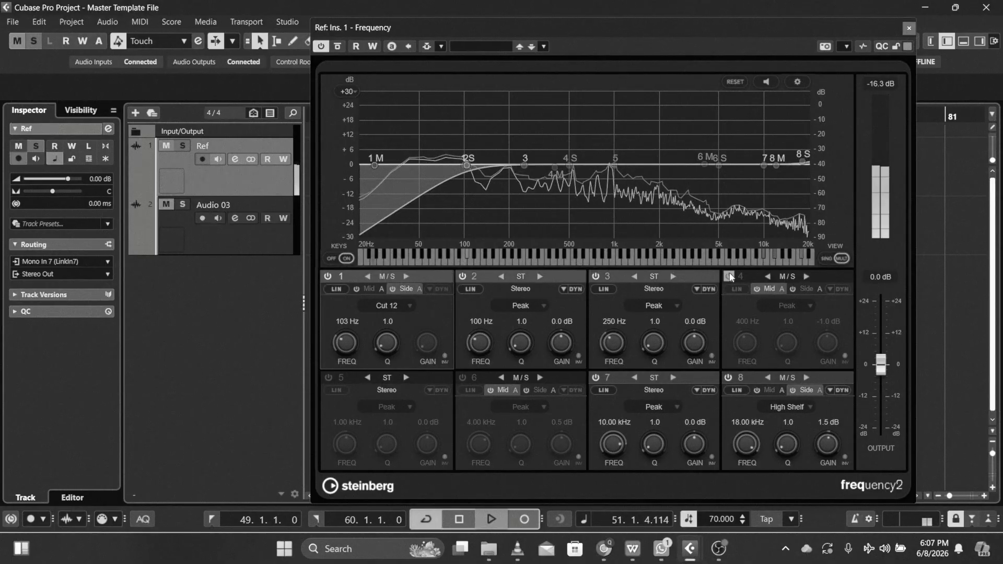
{"action": "left_click", "coordinate": [730, 276]}
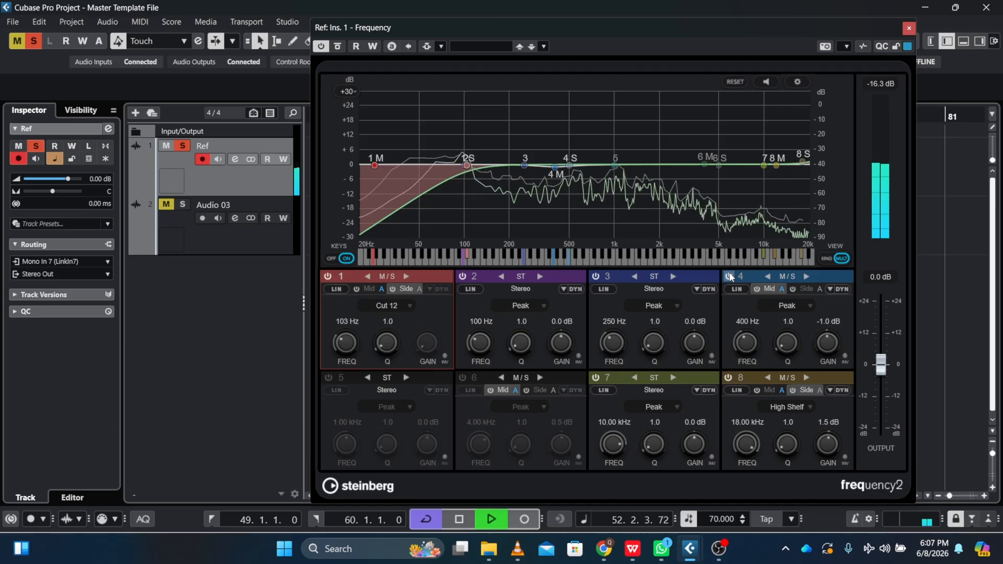
{"action": "left_click", "coordinate": [730, 277]}
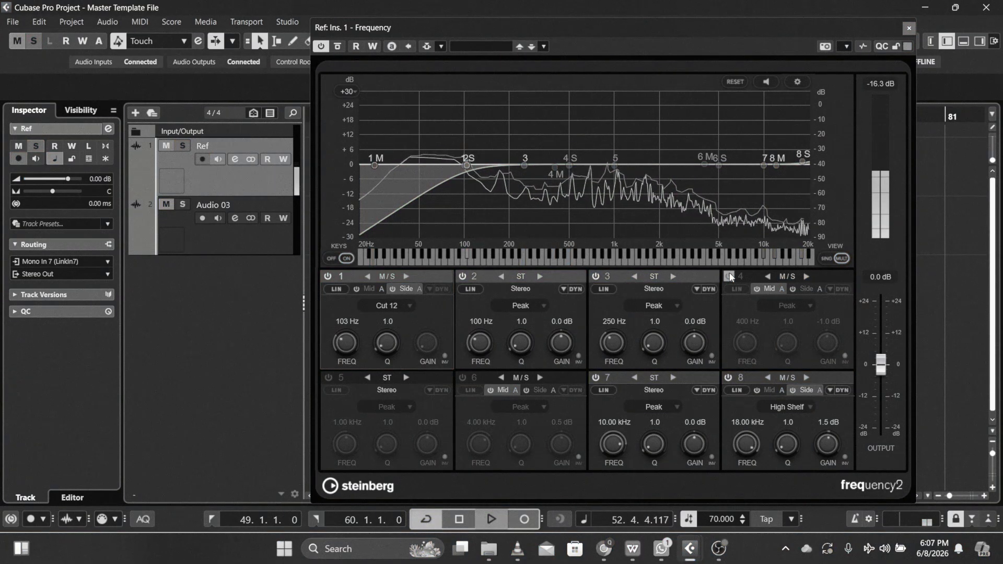
{"action": "left_click", "coordinate": [730, 277]}
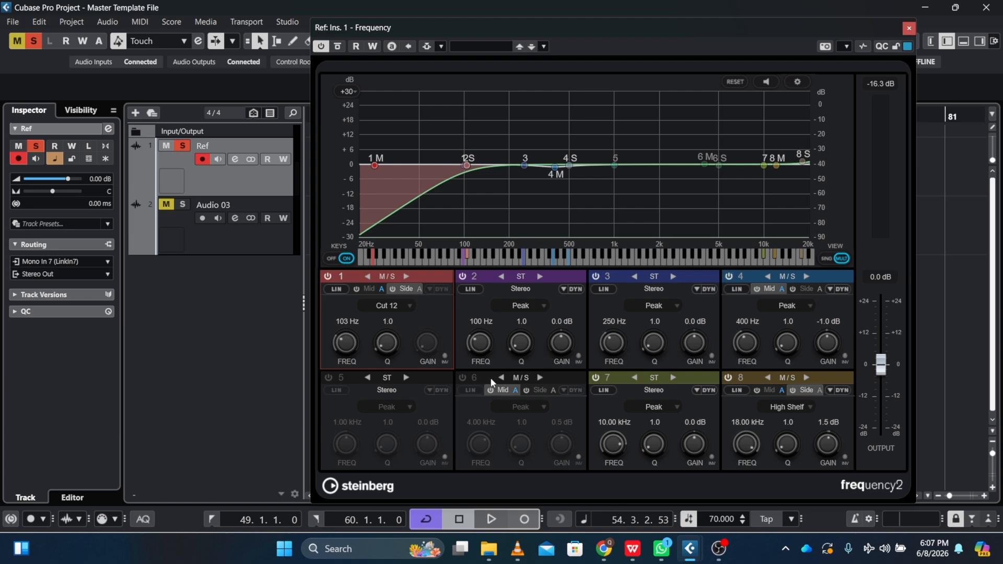
- Activate the band 6 Mid channel peak at 4.00 kHz and play the loop
{"action": "left_click", "coordinate": [463, 378]}
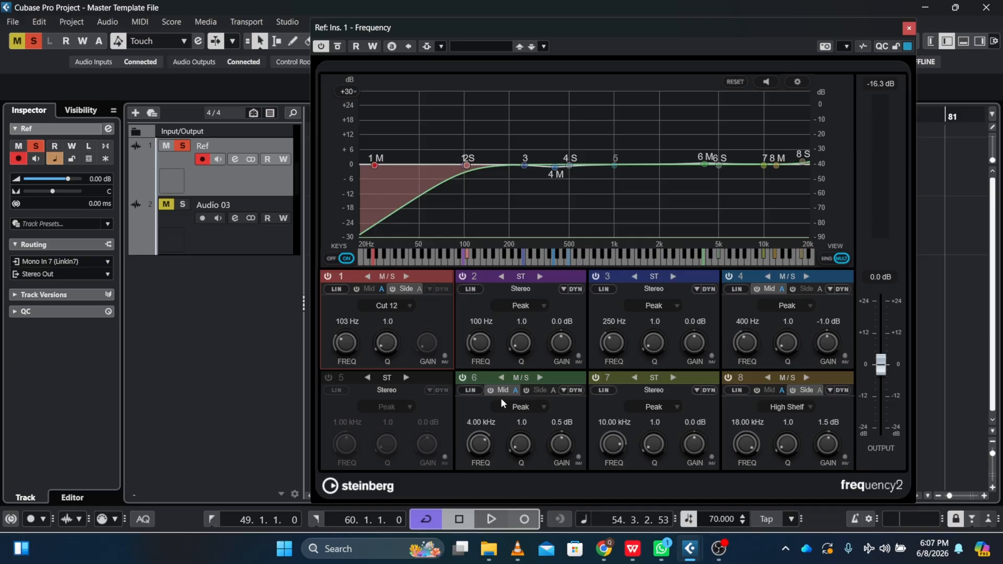
{"action": "key", "text": "space"}
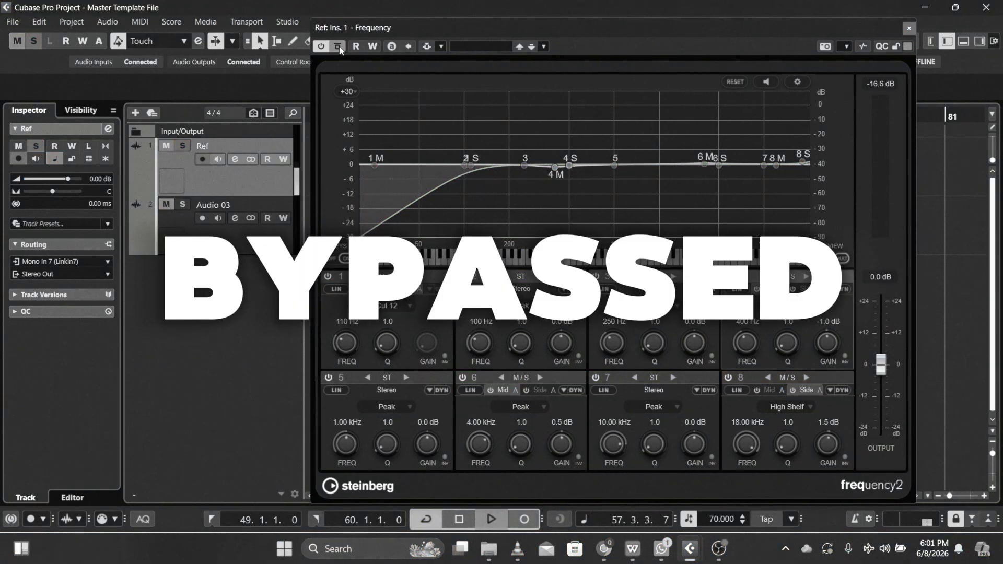
- Compare the mix with the whole Frequency EQ bypassed and engaged during playback, ending with the EQ engaged
{"action": "left_click", "coordinate": [338, 46]}
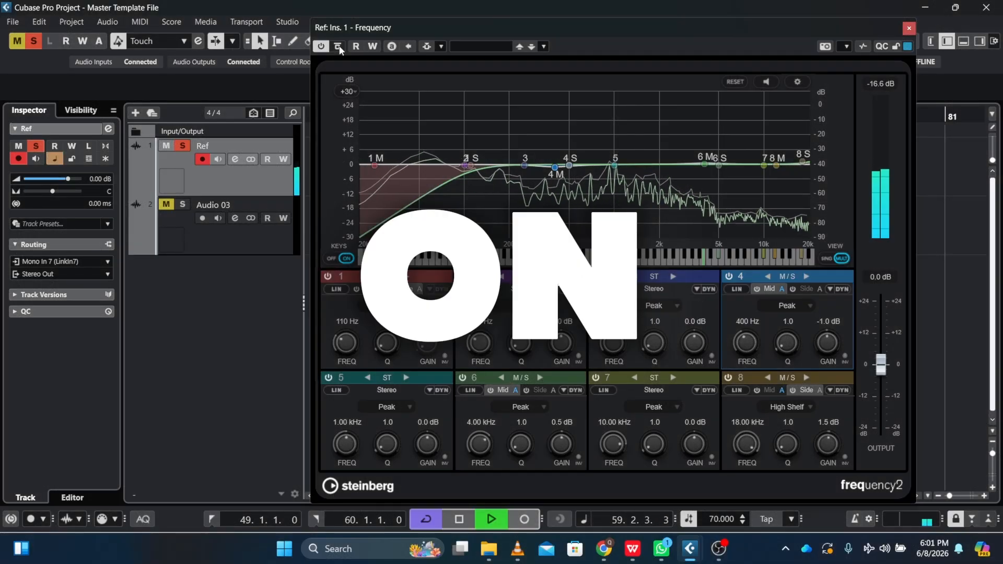
{"action": "left_click", "coordinate": [338, 47]}
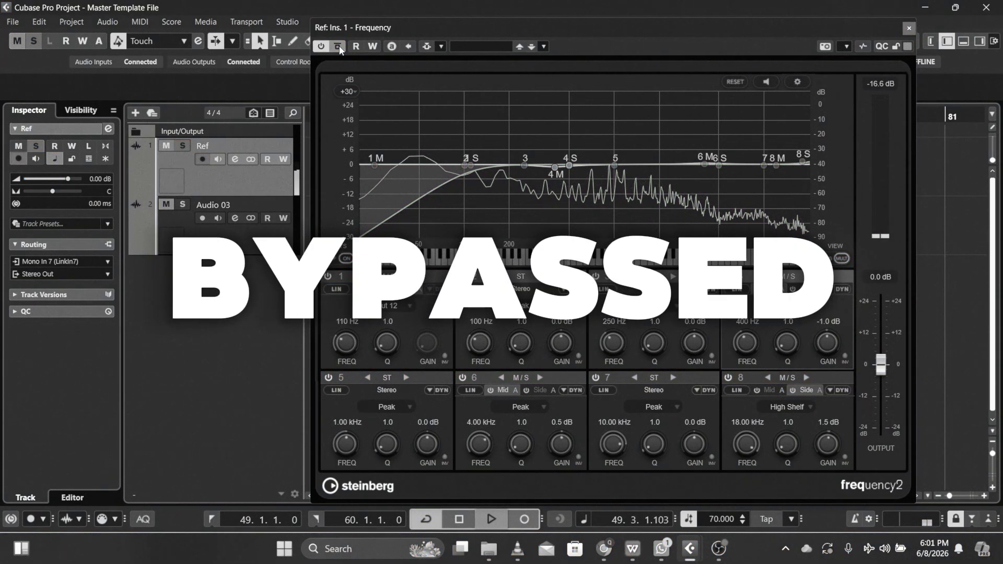
{"action": "left_click", "coordinate": [338, 47]}
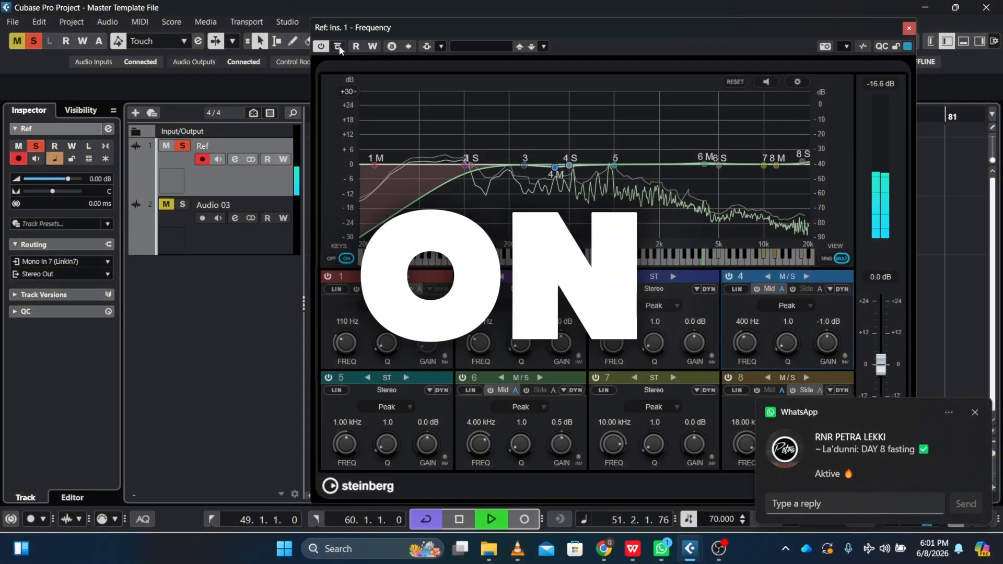
{"action": "left_click", "coordinate": [338, 46]}
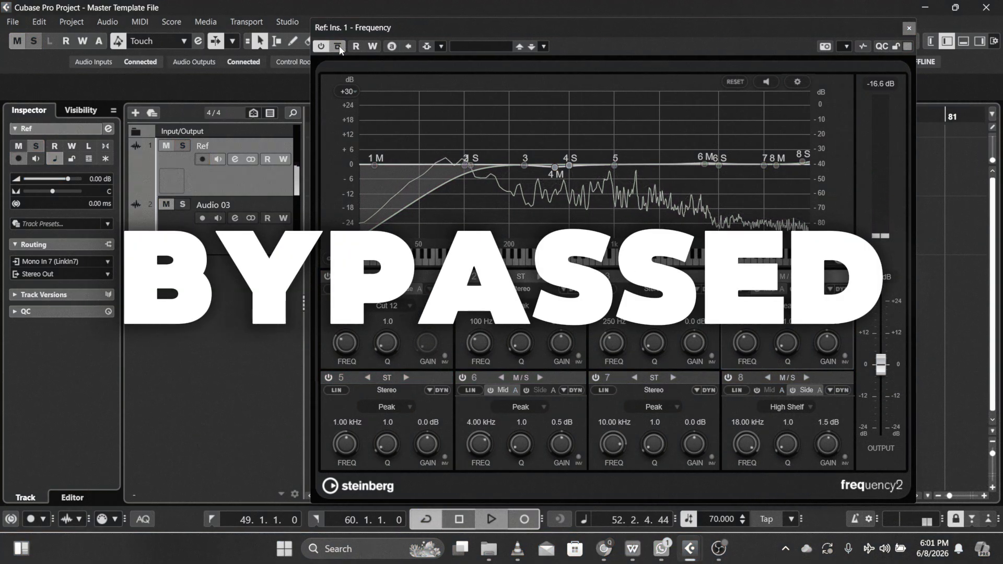
{"action": "left_click", "coordinate": [338, 47]}
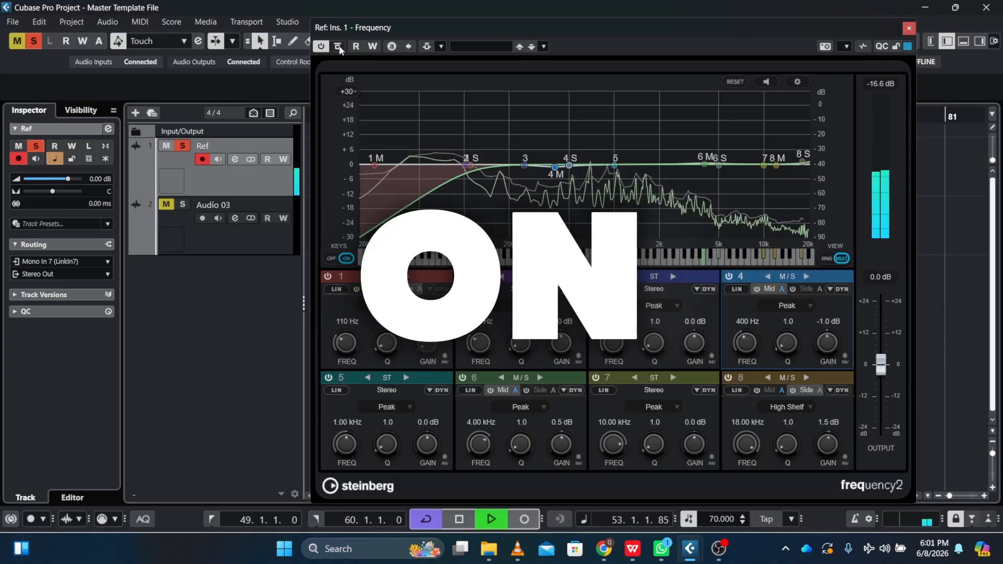